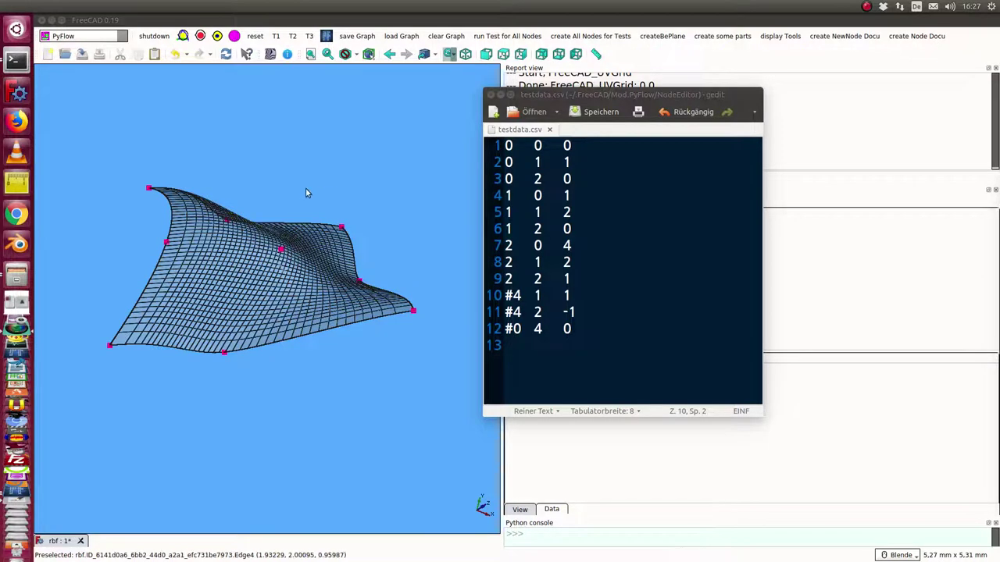
Examine the gridded surface and its control points from several angles in the 3D view
middle_drag(305, 190, 276, 149)
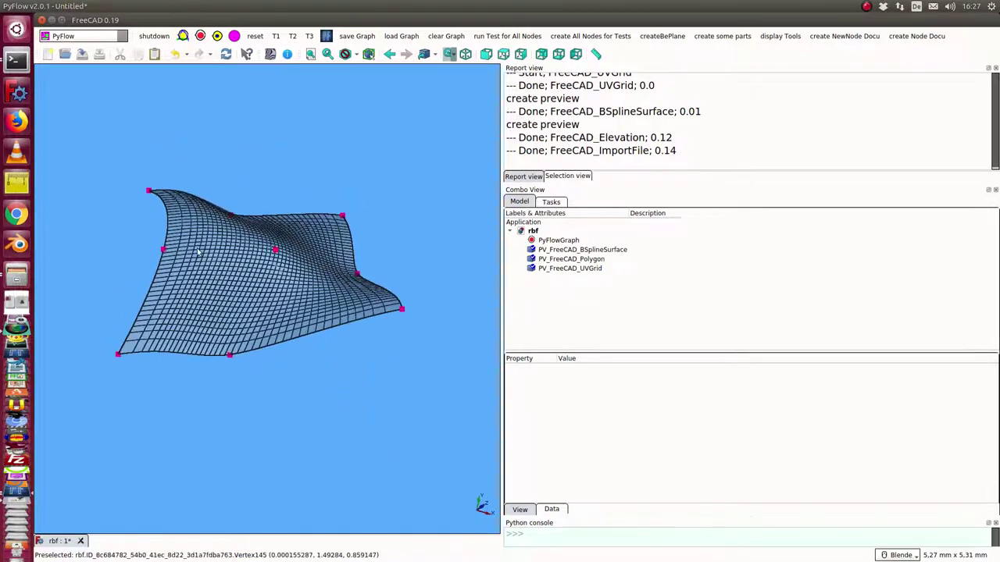
middle_drag(194, 460, 206, 426)
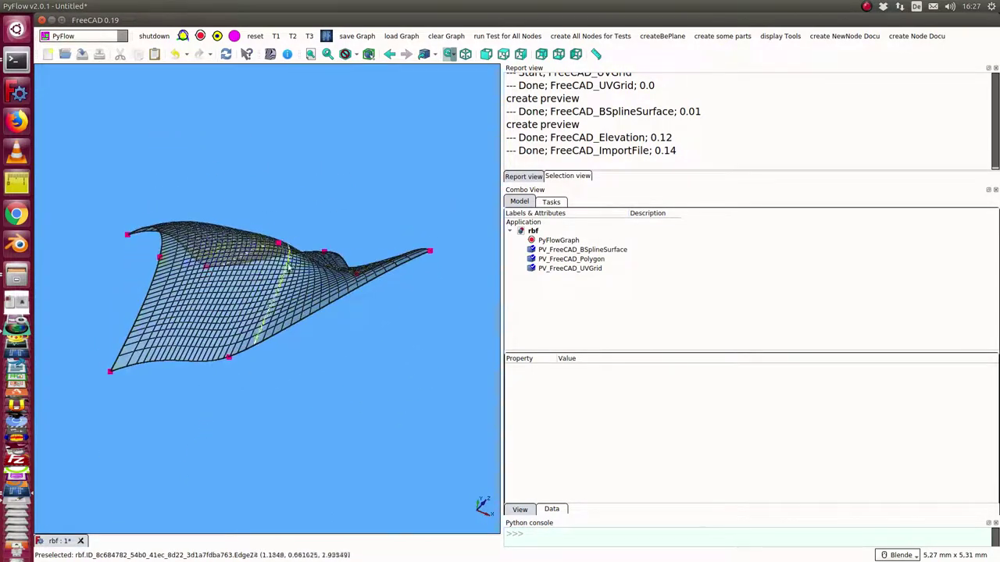
middle_drag(330, 196, 320, 277)
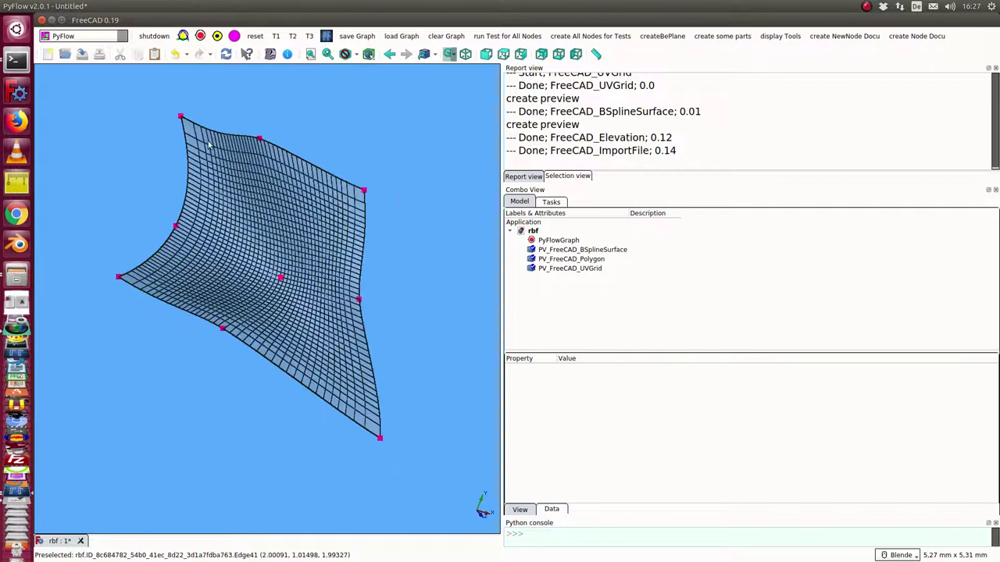
middle_drag(268, 442, 278, 383)
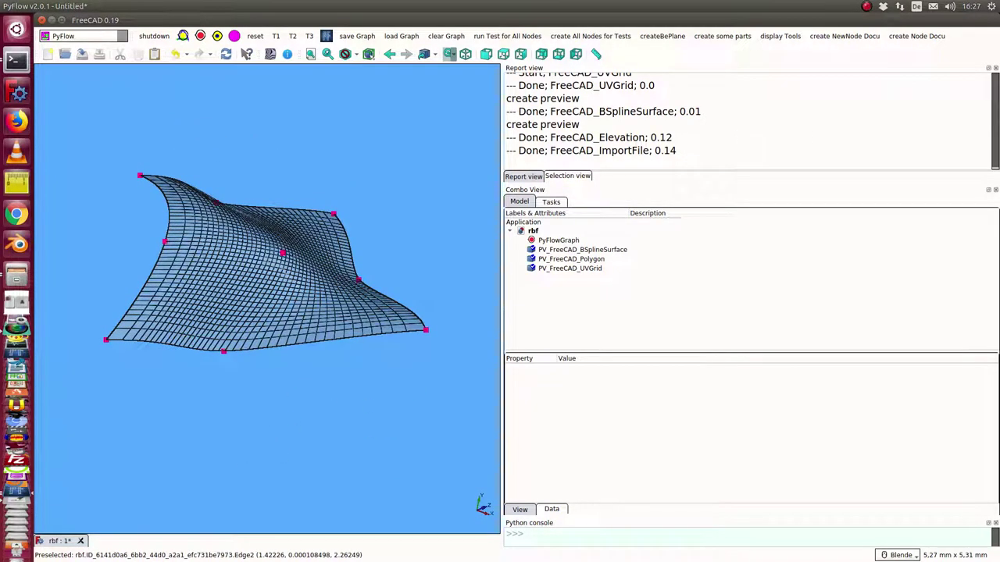
Switch to the PyFlow node graph, move the FreeCAD_ImportFile node farther from FreeCAD_Elevation, and show its properties
drag(537, 36, 482, 1)
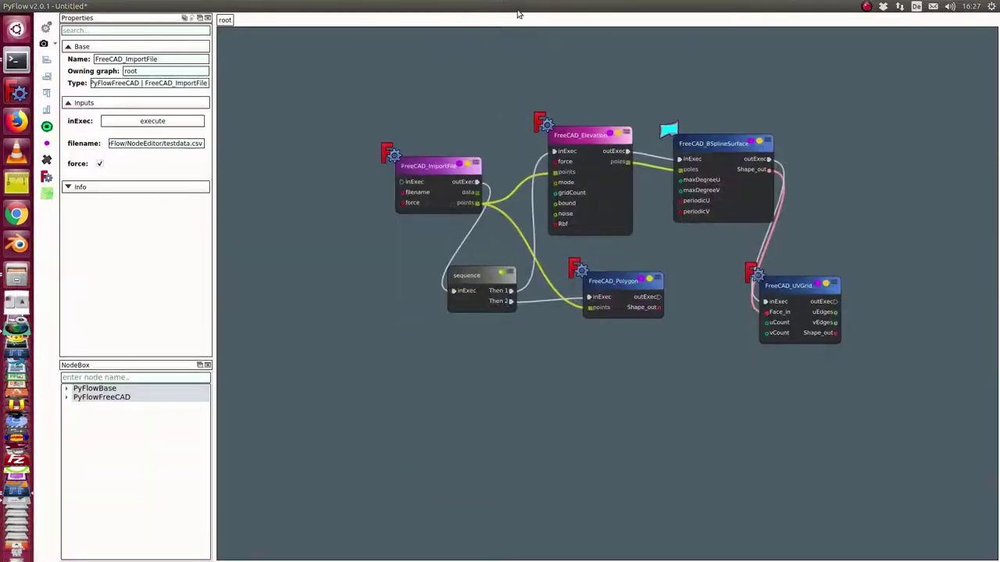
drag(424, 175, 374, 169)
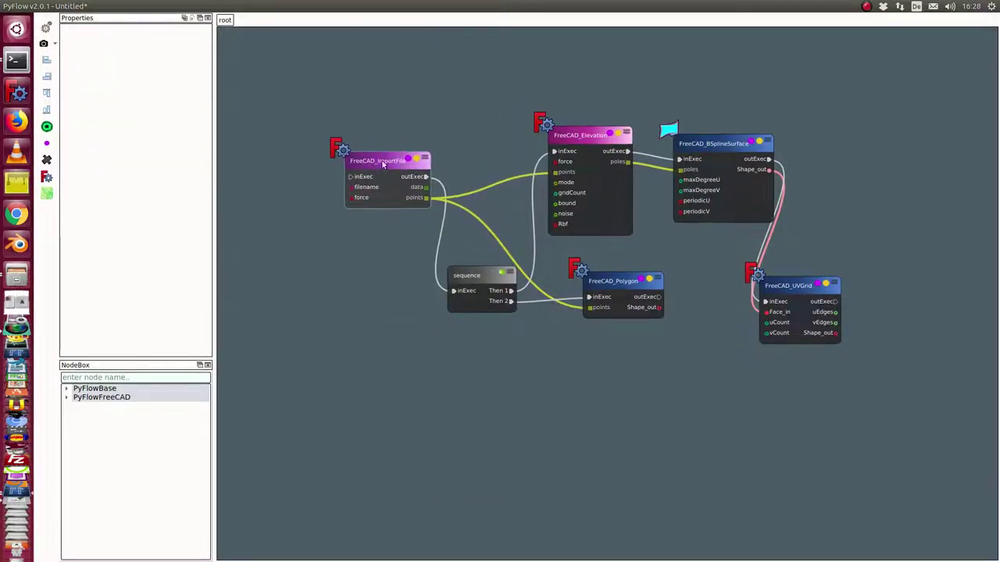
click(388, 160)
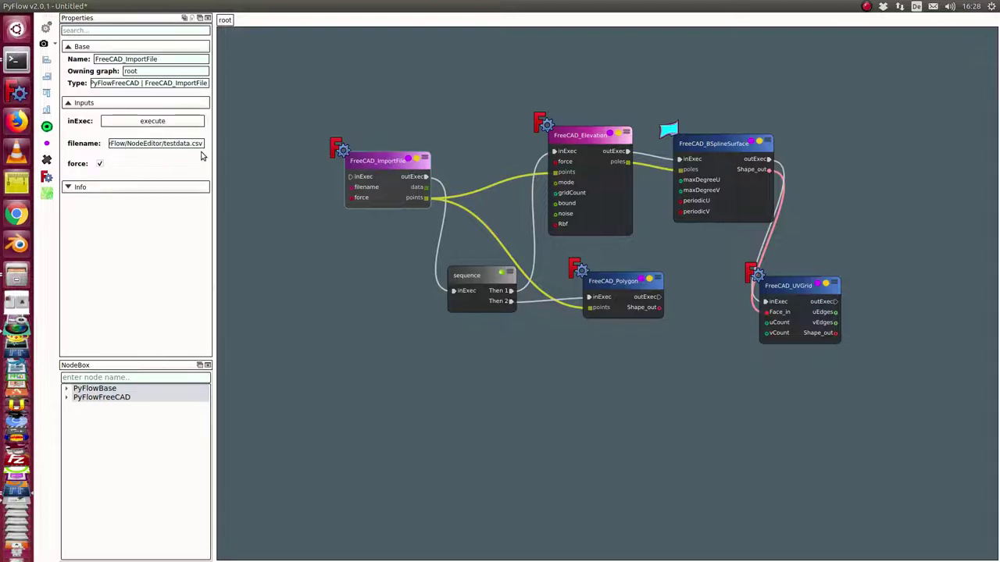
Switch to testdata.csv in gedit, review its point coordinates, and move the editor off the node graph
key(alt+Tab)
key(alt+Tab)
key(alt+Tab)
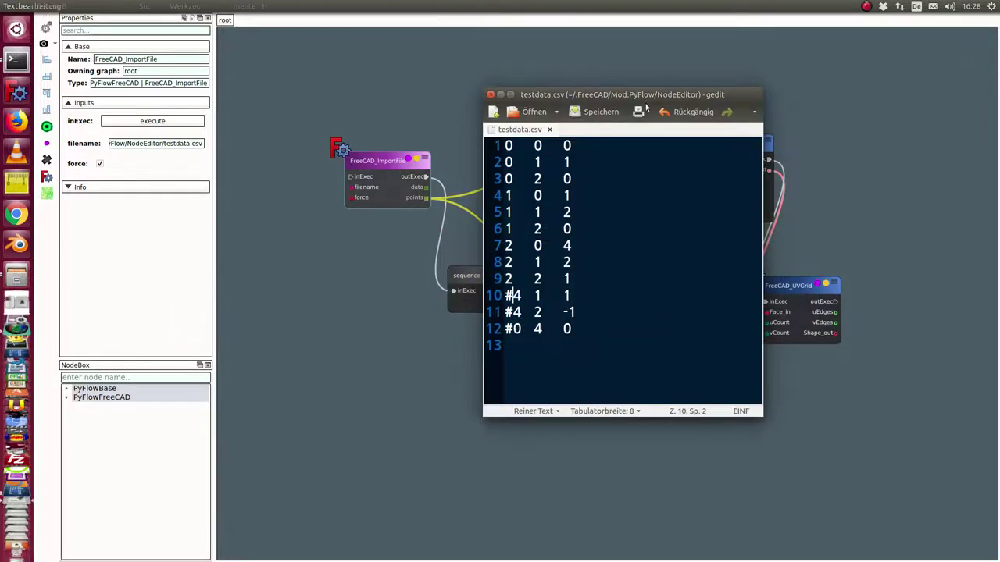
drag(607, 93, 714, 82)
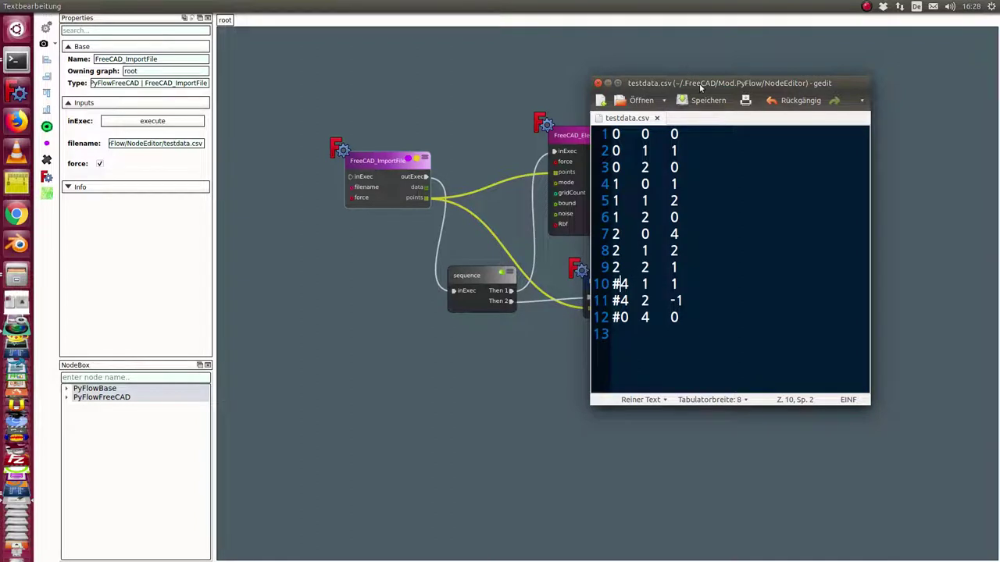
drag(701, 88, 998, 88)
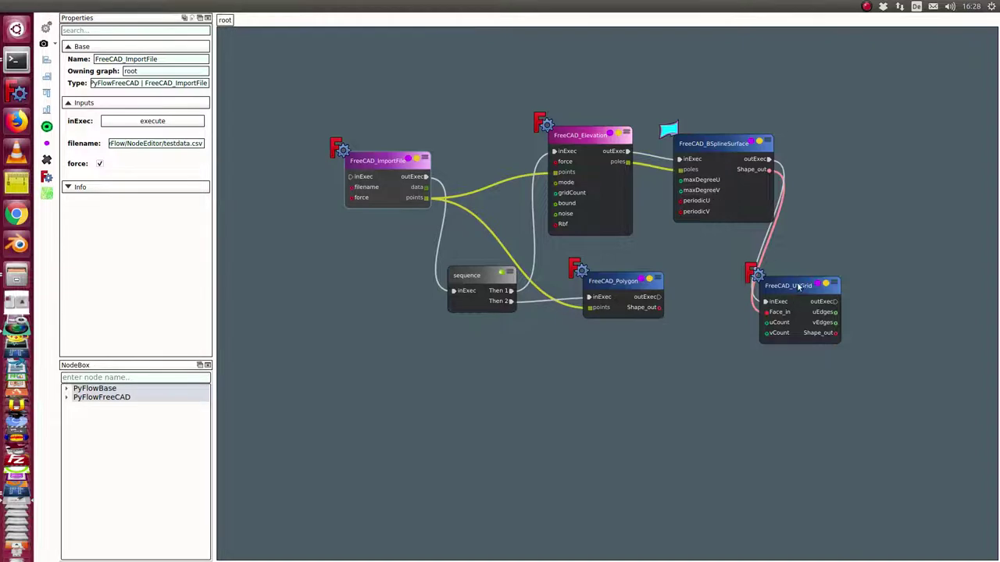
Move the FreeCAD_UVGrid node closer to FreeCAD_BSplineSurface's level, and place the PyFlow window beside the 3D view with FreeCAD_ImportFile's properties shown
drag(769, 296, 834, 232)
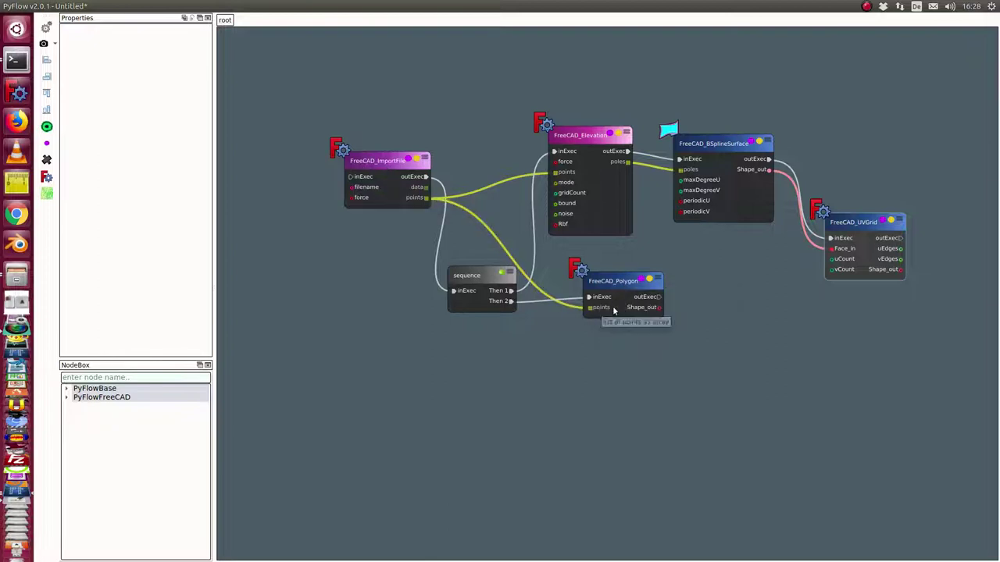
double_click(530, 10)
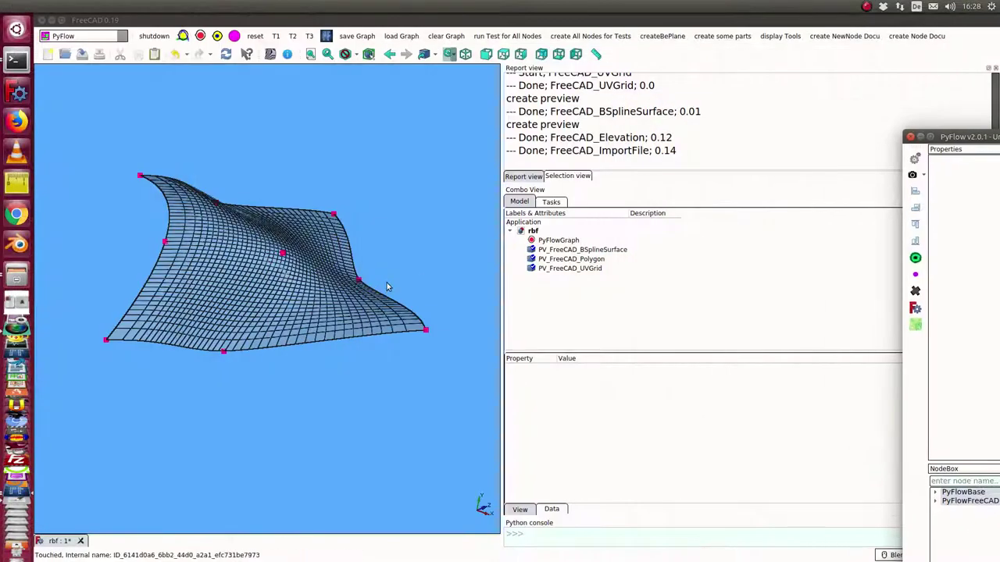
drag(998, 137, 858, 54)
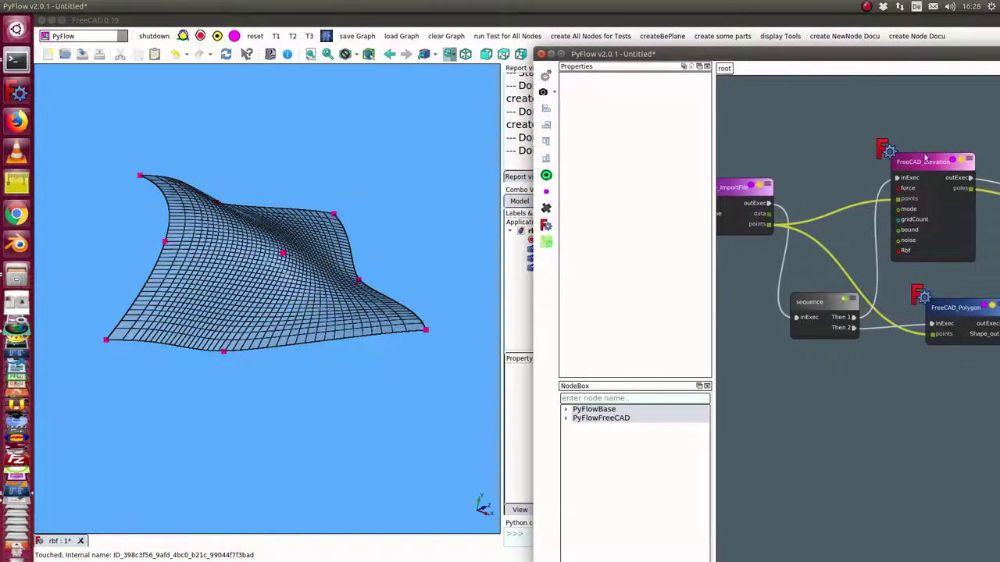
click(731, 190)
drag(763, 65, 850, 62)
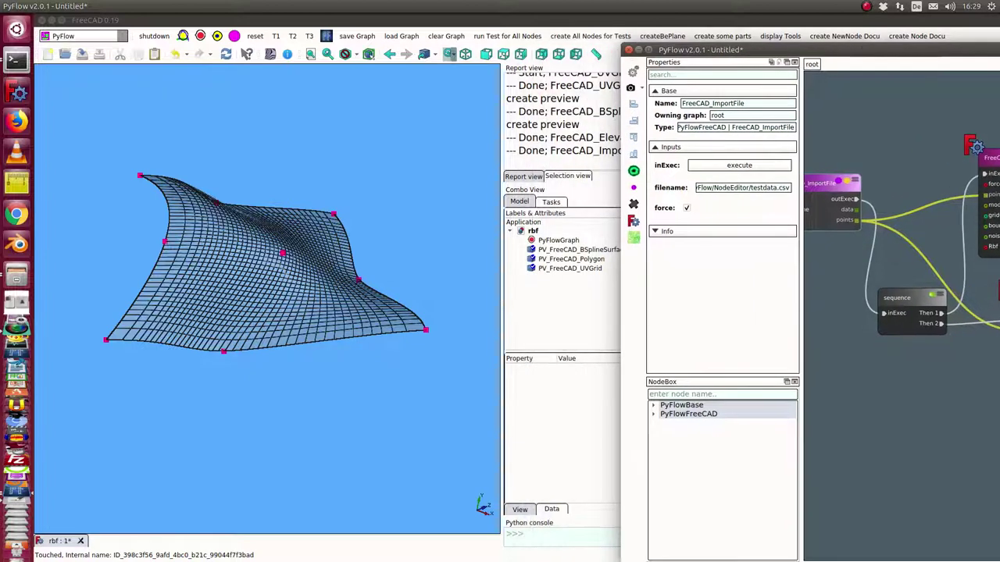
Uncomment the point 4 1 1 on line 10 of testdata.csv in gedit and save the file
drag(512, 561, 560, 101)
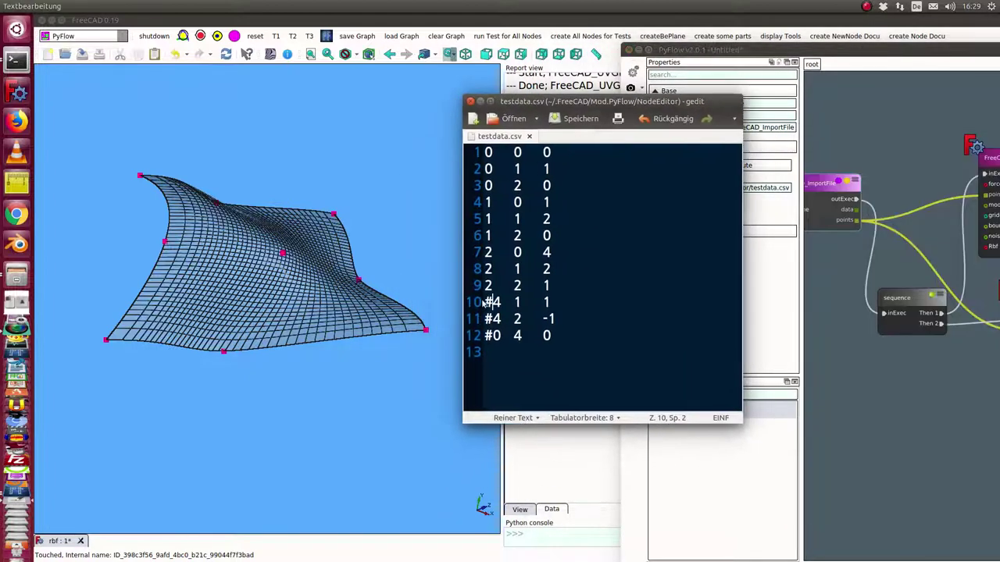
click(489, 302)
key(Left)
key(Delete)
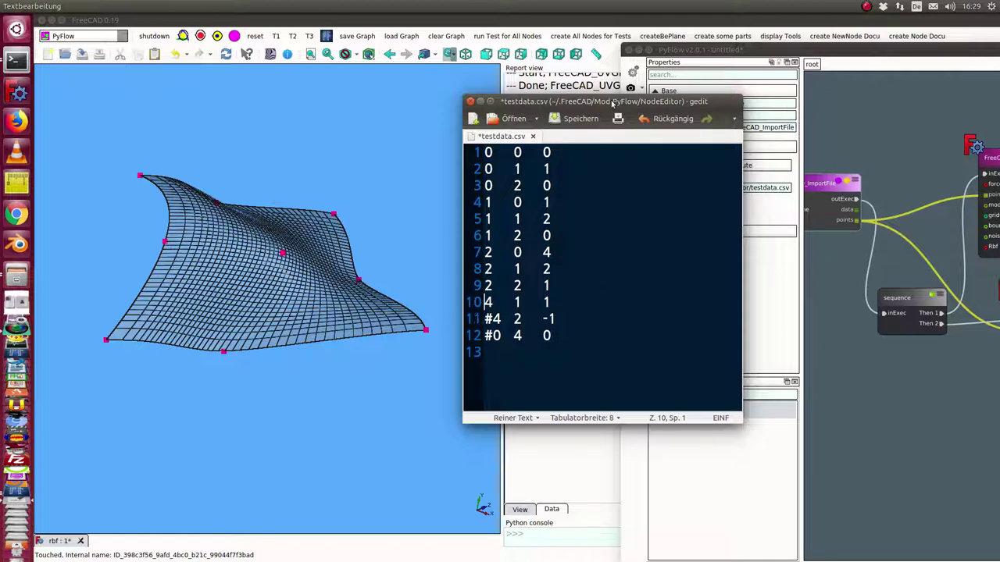
click(575, 119)
drag(609, 101, 999, 157)
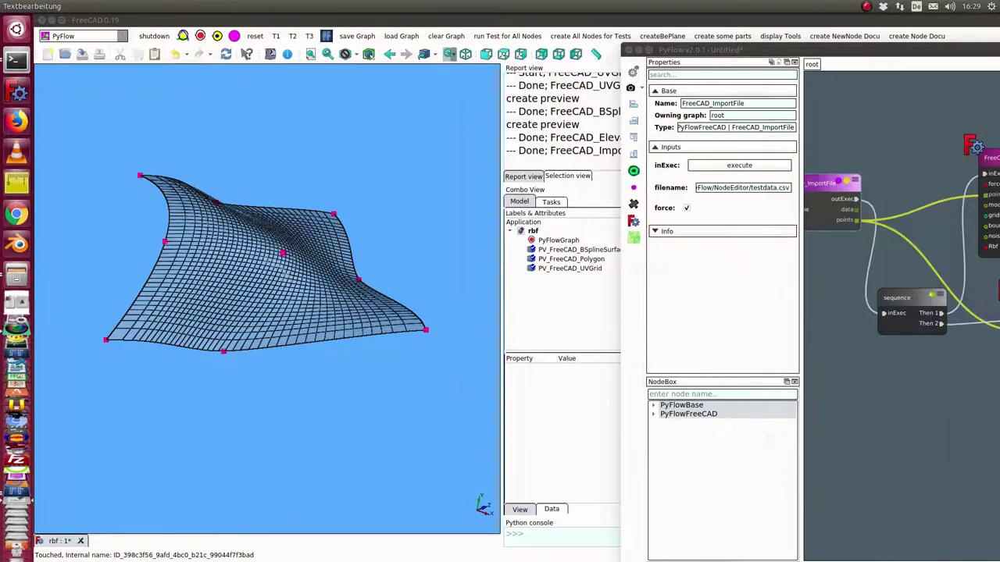
Re-run the FreeCAD_ImportFile node in PyFlow and inspect the regenerated surface from different angles
click(830, 184)
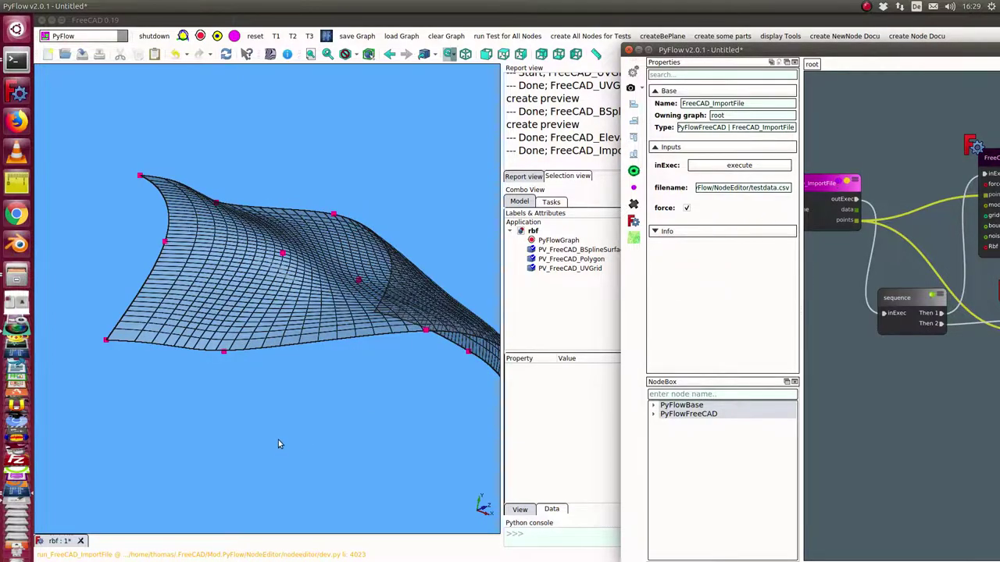
middle_drag(278, 440, 396, 386)
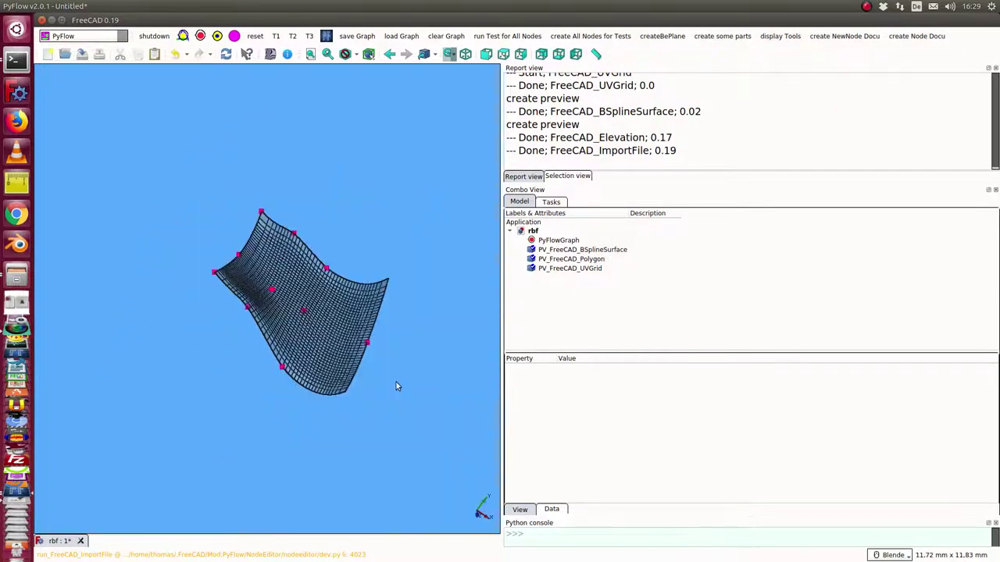
middle_drag(367, 347, 234, 339)
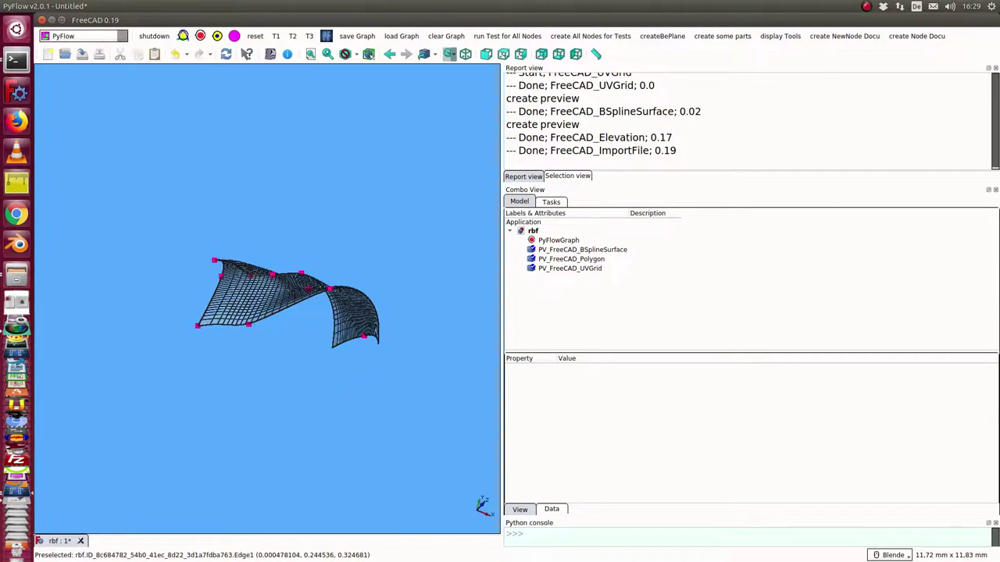
Uncomment the points 4 2 -1 and 0 4 0 on lines 11 and 12 of testdata.csv and save it
drag(998, 70, 758, 67)
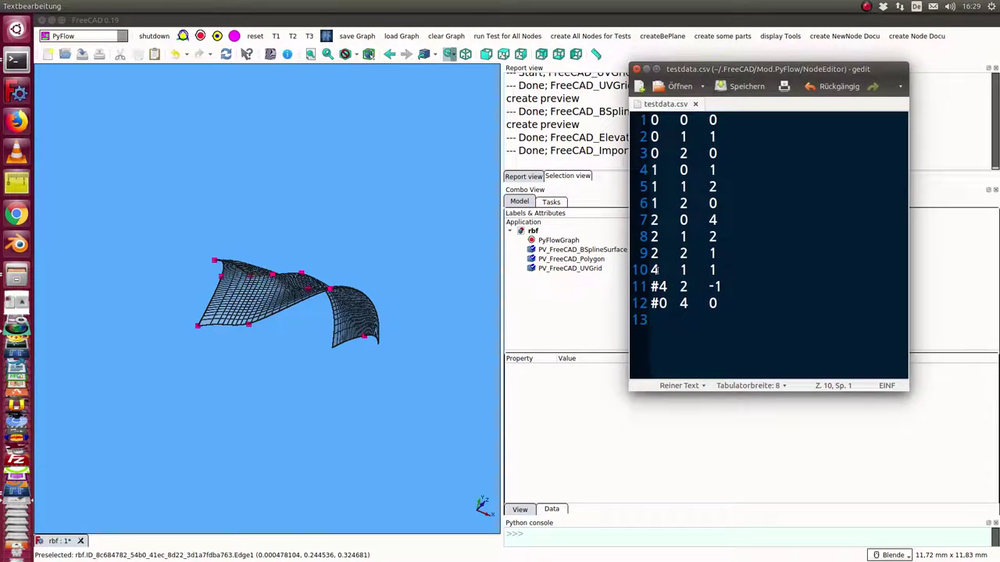
key(Delete)
key(Down)
key(Delete)
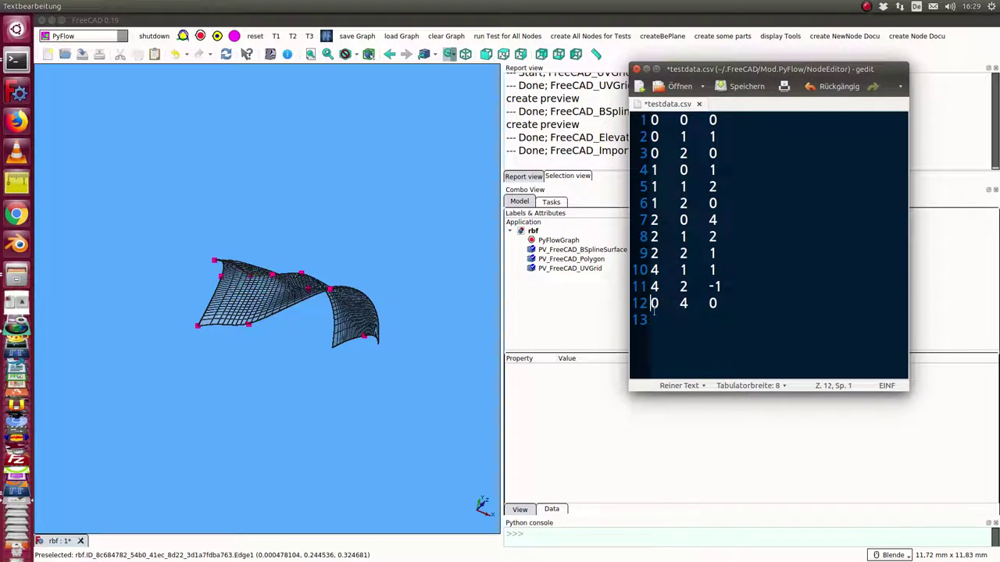
click(746, 87)
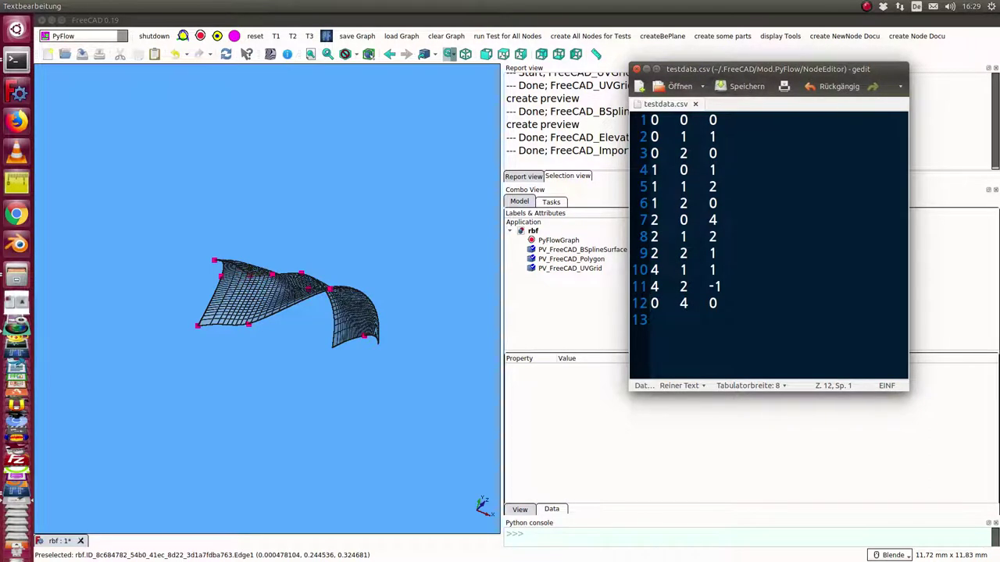
Re-execute the FreeCAD_ImportFile node in PyFlow and reposition its window to expose the FreeCAD_Elevation node beside the surface
key(alt+Tab)
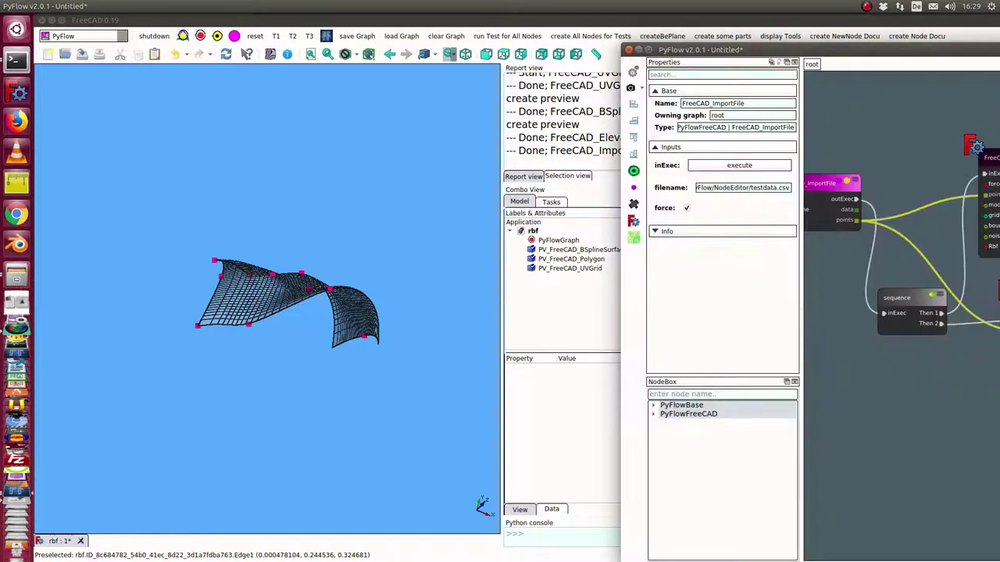
click(723, 166)
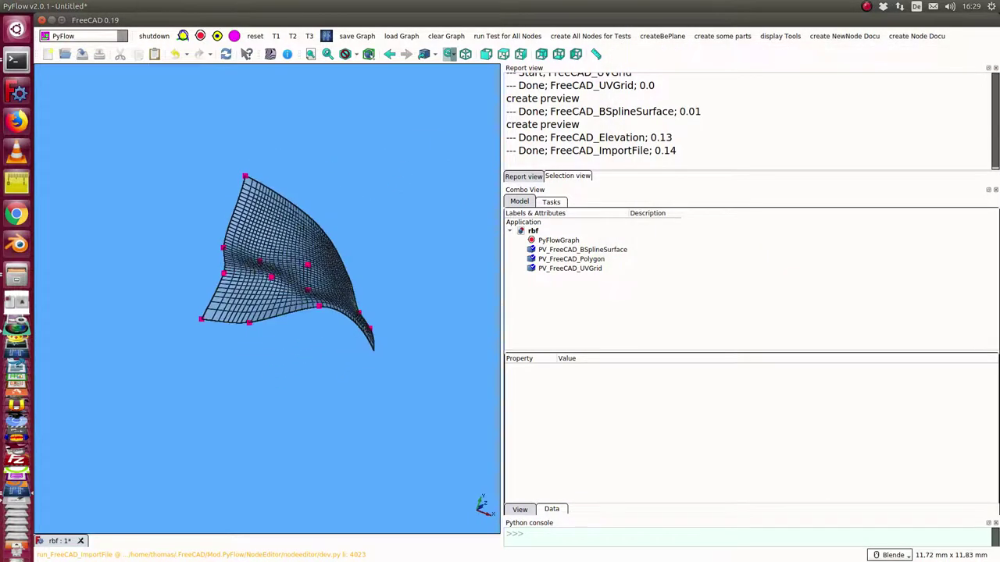
key(alt+Tab)
drag(996, 49, 919, 32)
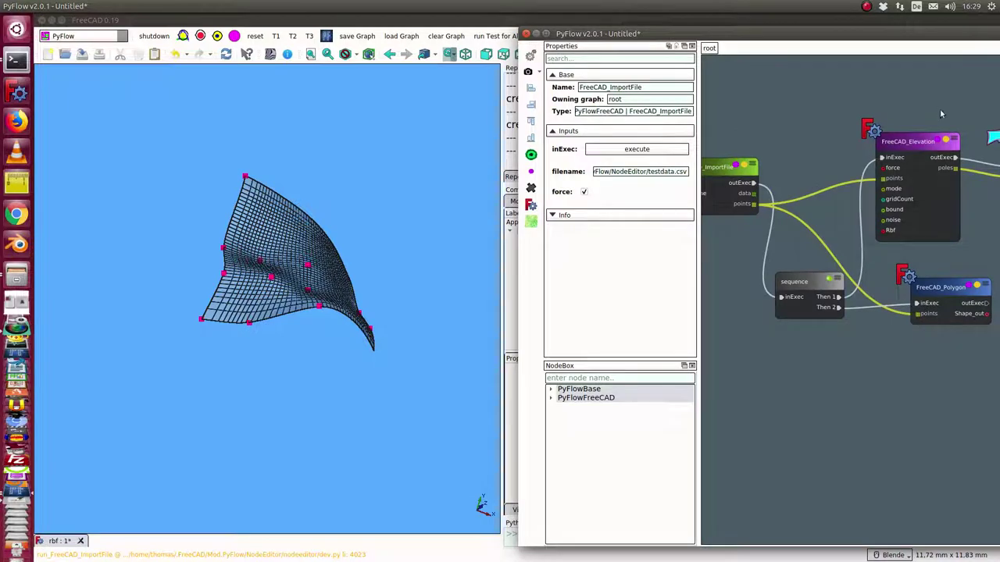
Show the FreeCAD_Elevation node's properties and set the PyFlow window to stay always on top
click(922, 144)
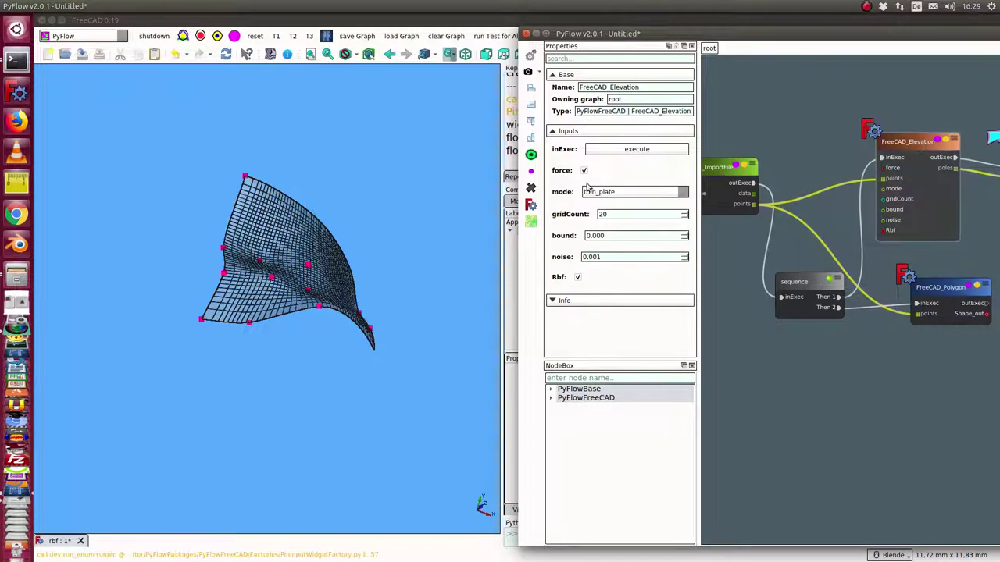
middle_drag(302, 379, 338, 353)
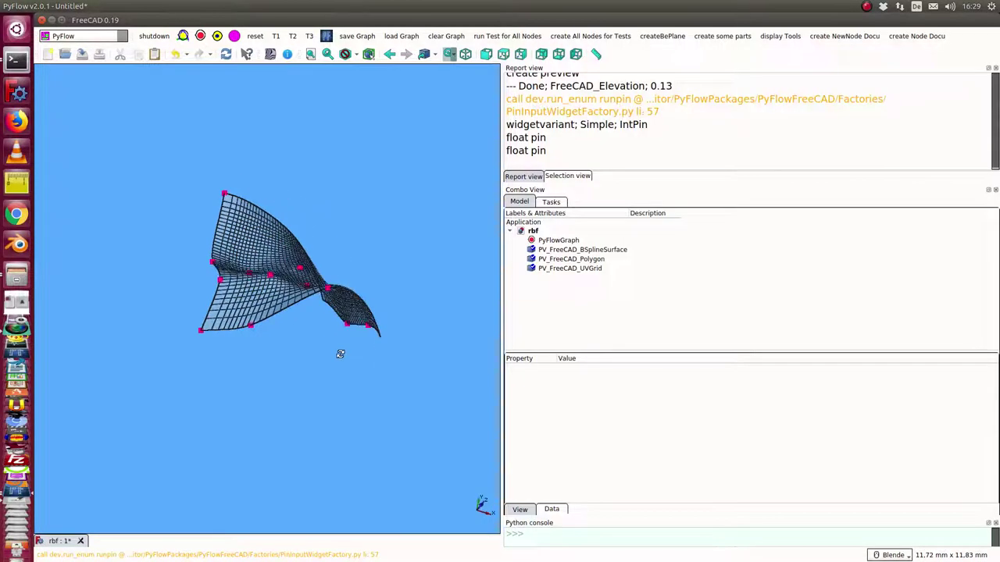
key(alt+Tab)
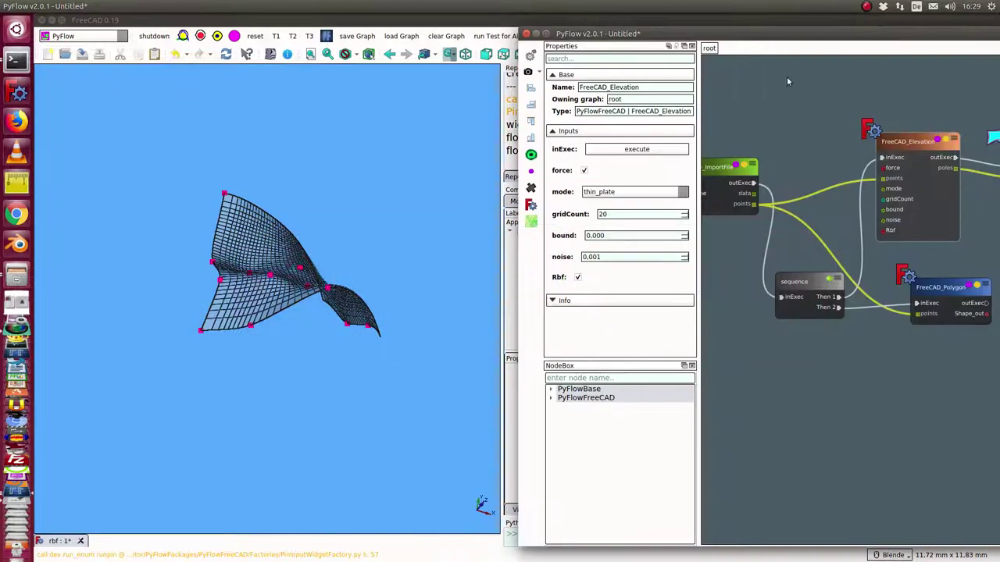
right_click(809, 35)
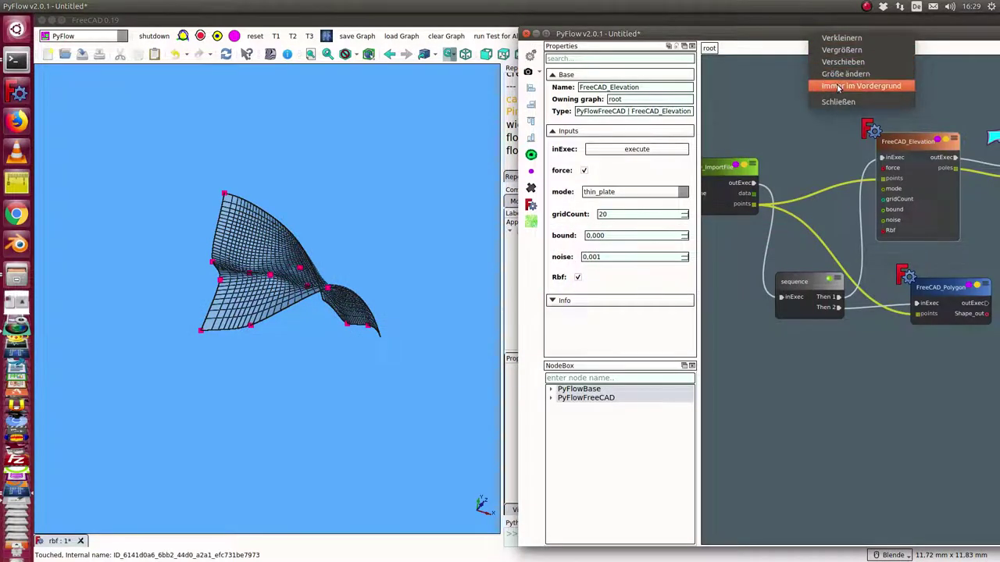
click(833, 81)
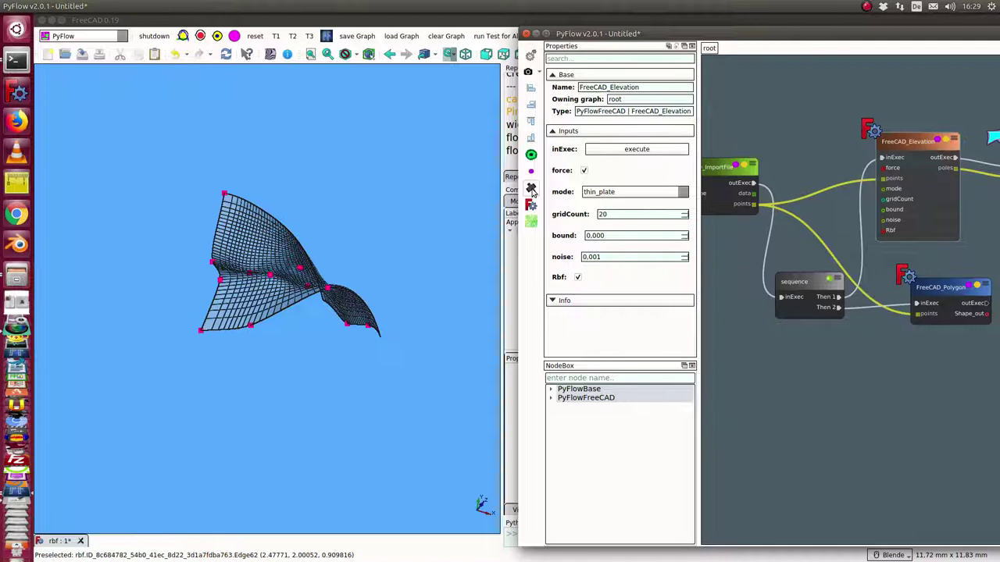
Try the linear and cubic interpolation modes on the FreeCAD_Elevation node to compare the surface shapes
click(682, 194)
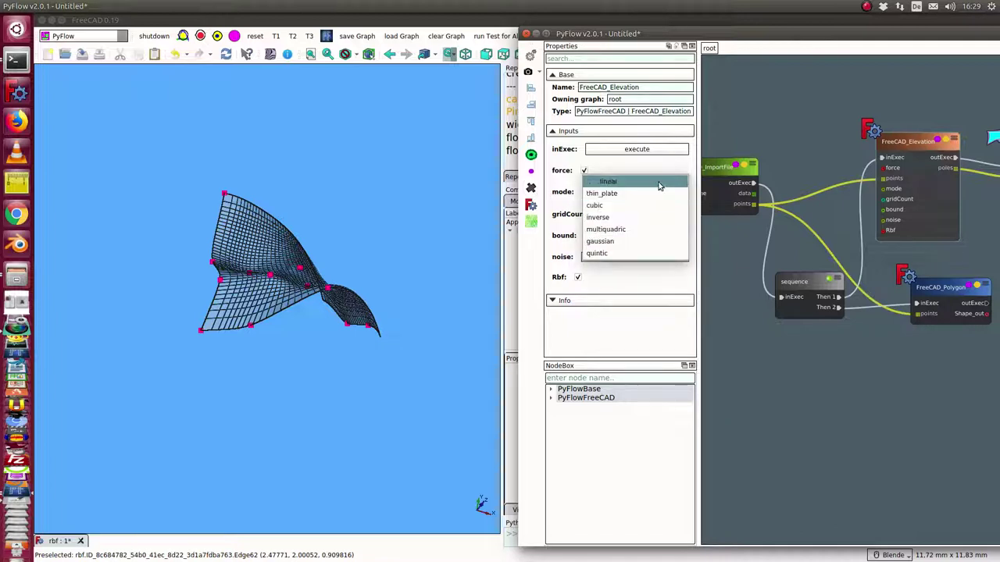
click(658, 184)
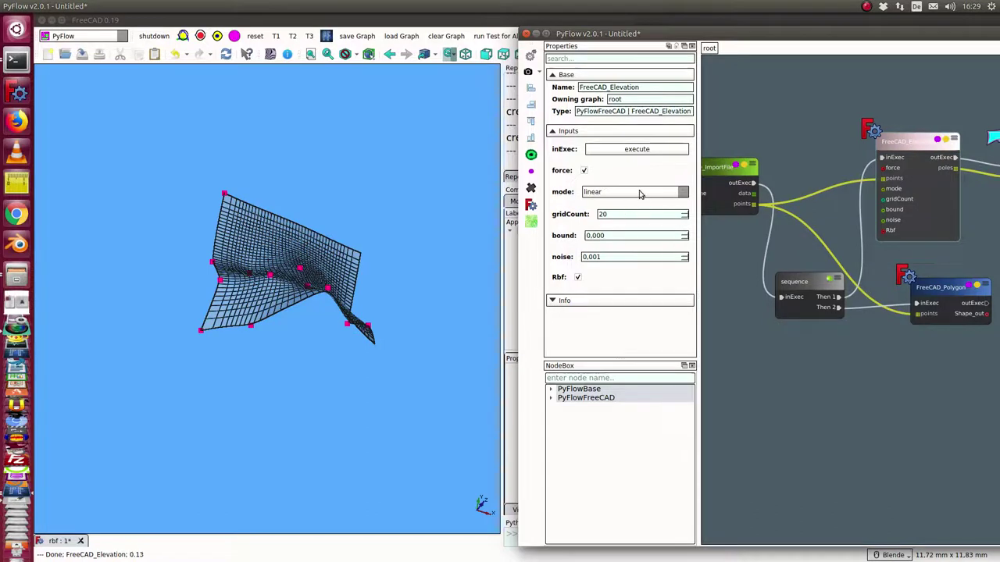
click(640, 193)
click(634, 217)
Try the inverse and multiquadric interpolation modes on the FreeCAD_Elevation node for comparison
click(631, 201)
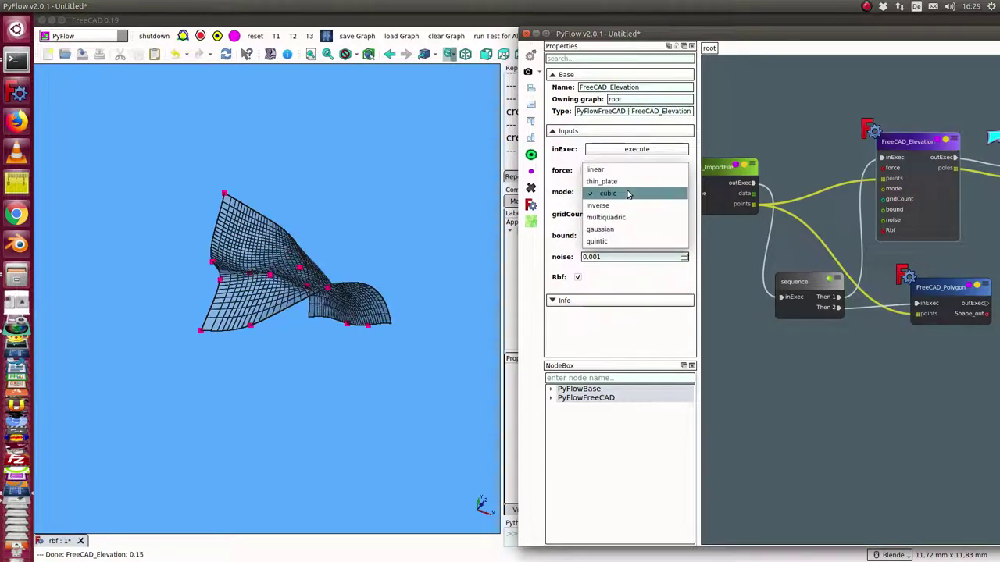
click(629, 207)
click(633, 193)
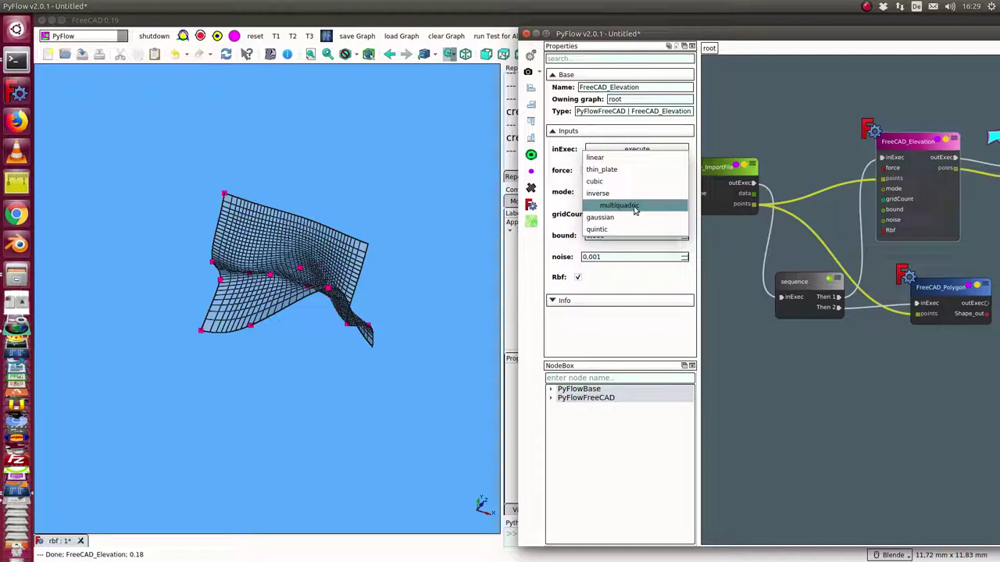
click(634, 207)
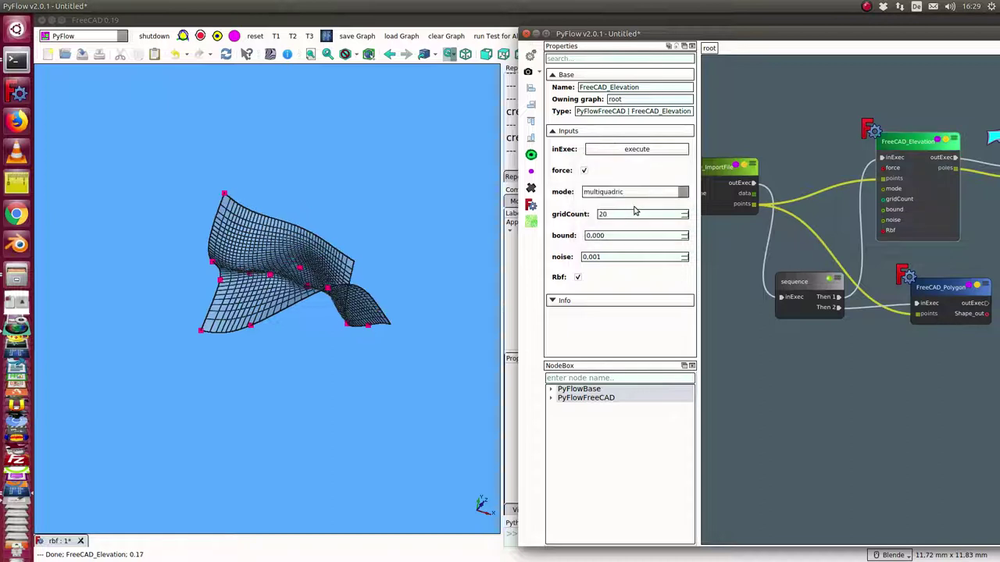
Try the FreeCAD_Elevation modes gaussian and quintic, and inspect the quintic surface from above
click(636, 193)
click(629, 205)
click(631, 194)
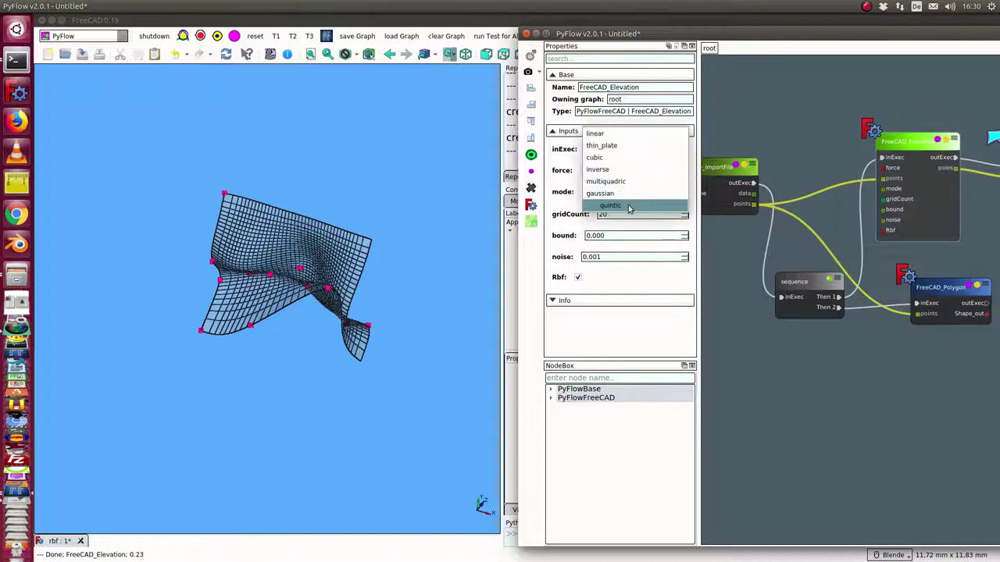
click(629, 210)
middle_drag(287, 211, 248, 250)
drag(247, 250, 517, 210)
Set the FreeCAD_Elevation mode to thin_plate and inspect the surface from a low side angle
click(616, 197)
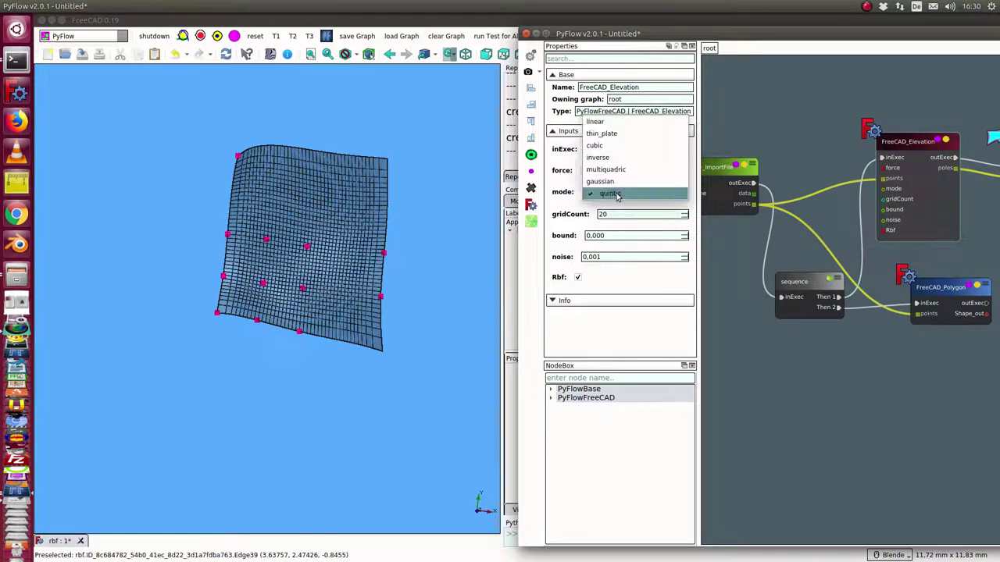
click(616, 134)
drag(210, 382, 308, 316)
middle_drag(308, 317, 315, 305)
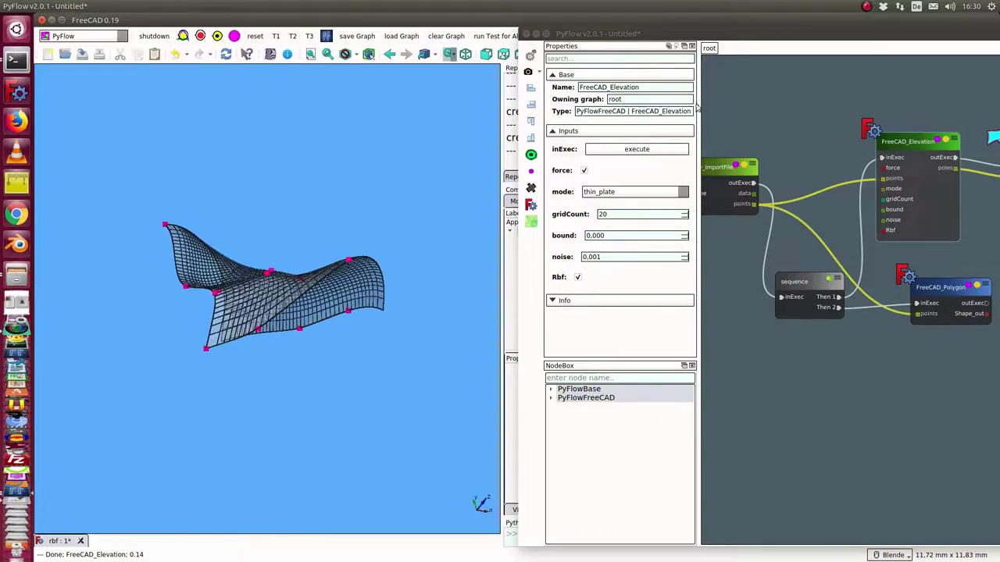
Try to run FreeCAD_Elevation with noise set to 0.000 and expose the Report view to read its output
drag(781, 36, 734, 36)
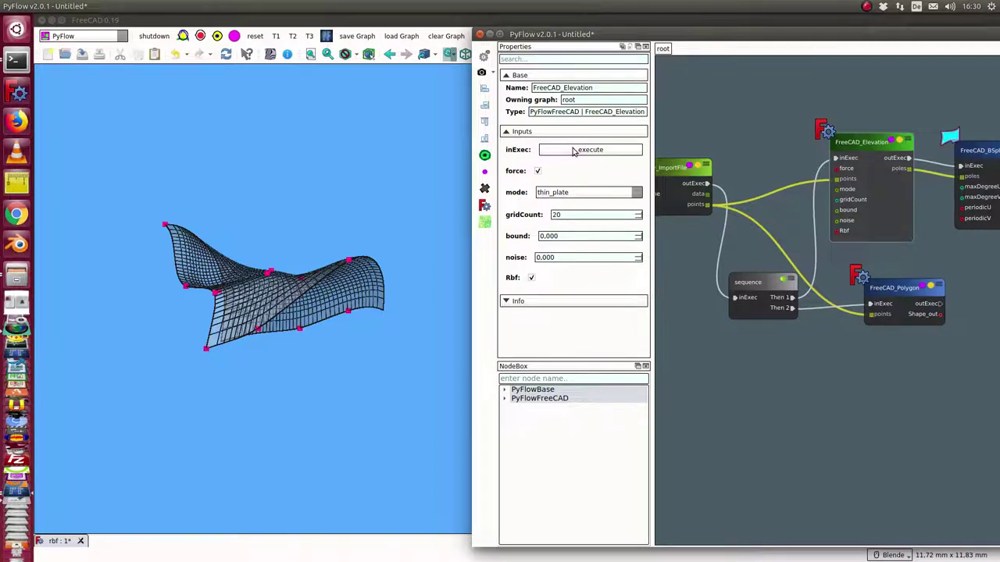
drag(643, 31, 997, 112)
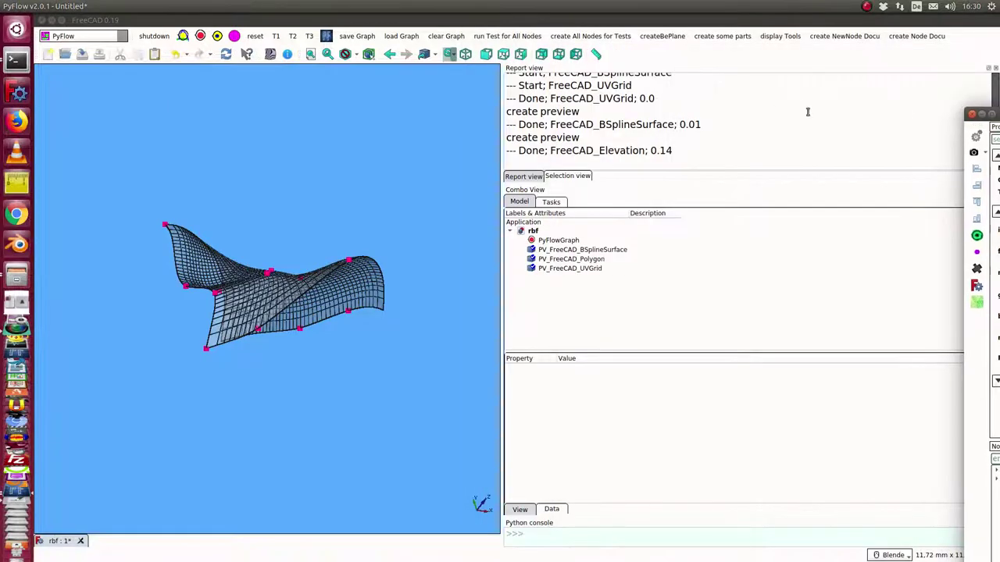
scroll(772, 114, down, 1)
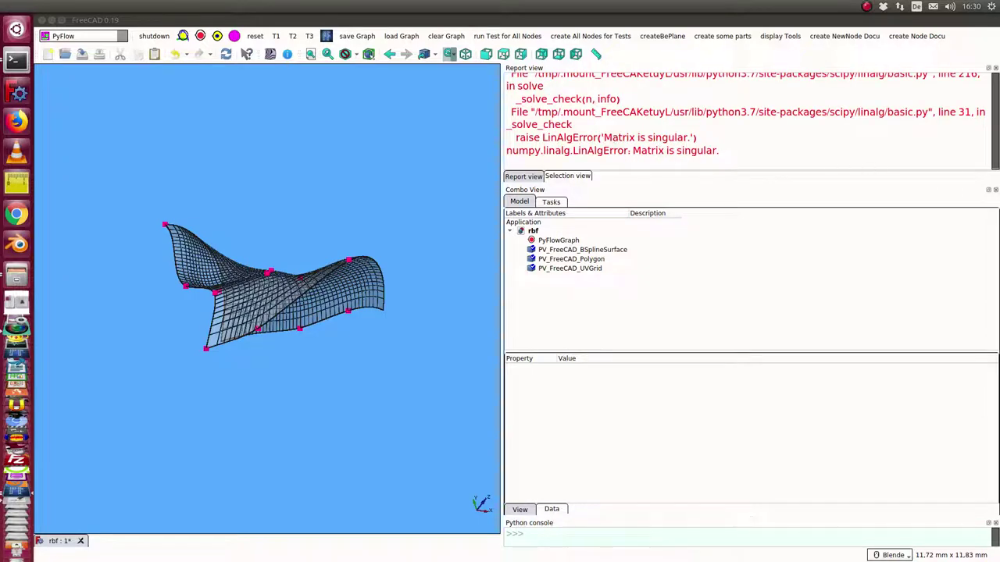
Re-run the FreeCAD_Elevation node with noise set to 0.001 and uncover the Report view to check the run
drag(999, 17, 794, 20)
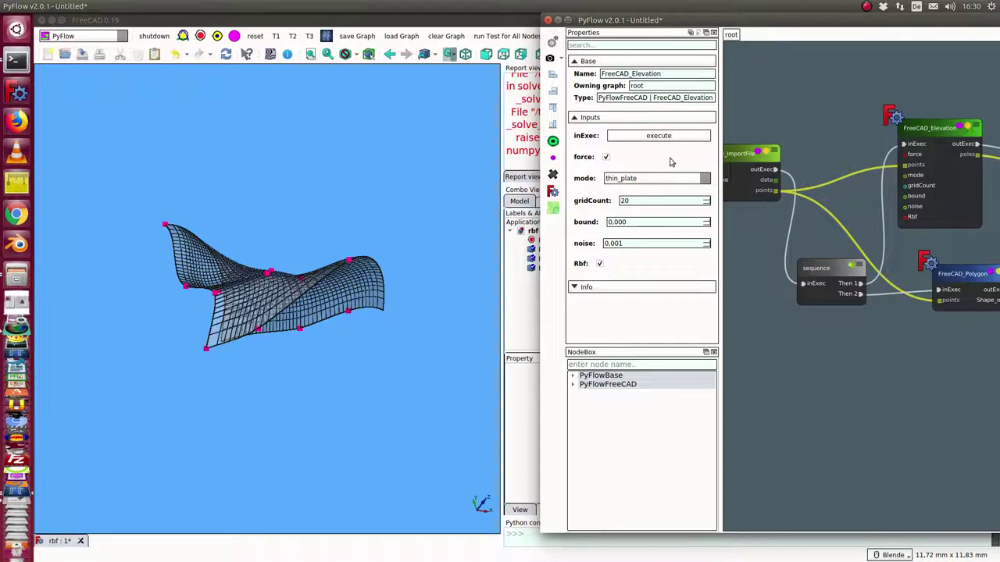
click(644, 221)
key(Tab)
click(960, 128)
drag(770, 22, 999, 56)
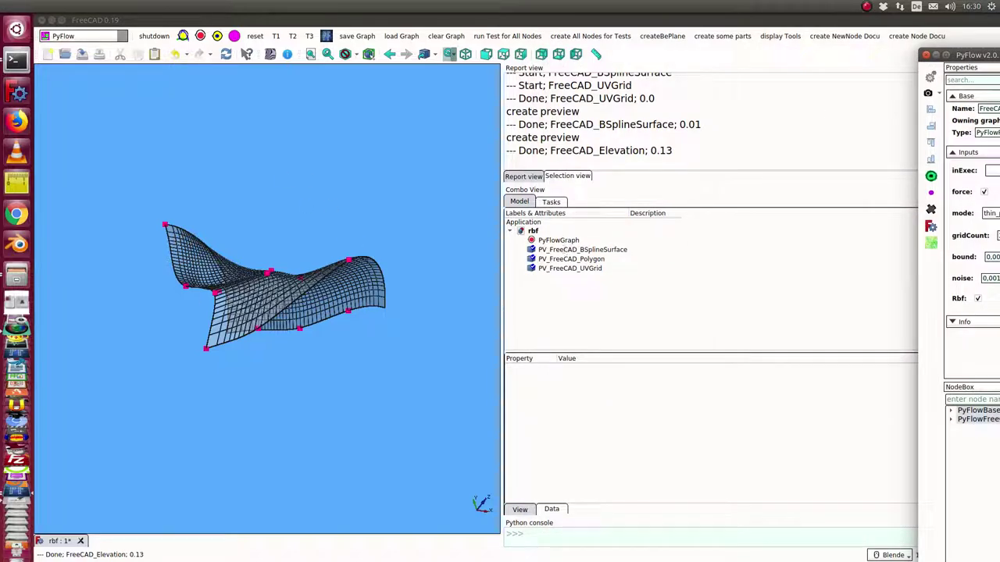
In gedit, change the third value on line 4 of testdata.csv to -3 and save the file
key(alt+Tab)
key(alt+Tab)
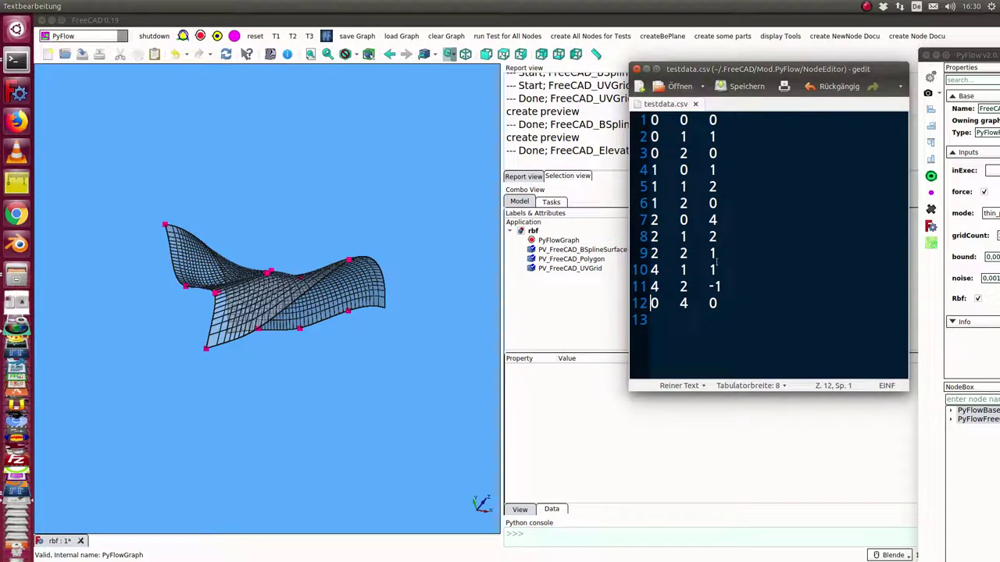
click(714, 153)
text(-)
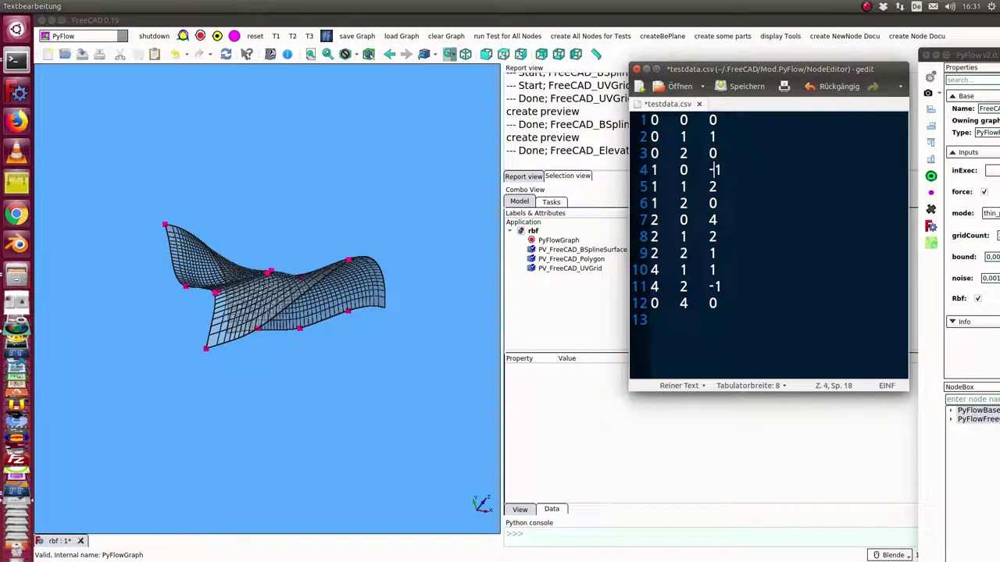
text(3)
click(743, 86)
Bring the PyFlow window back, re-run FreeCAD_ImportFile on the edited points and inspect the surface in side view
drag(966, 60, 478, 52)
click(647, 176)
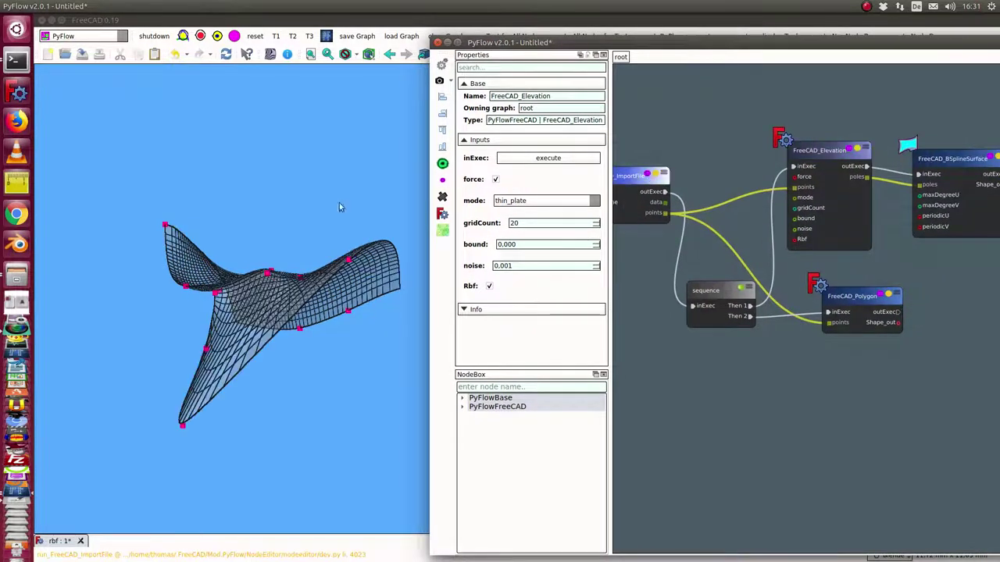
middle_drag(181, 380, 235, 262)
drag(236, 263, 257, 367)
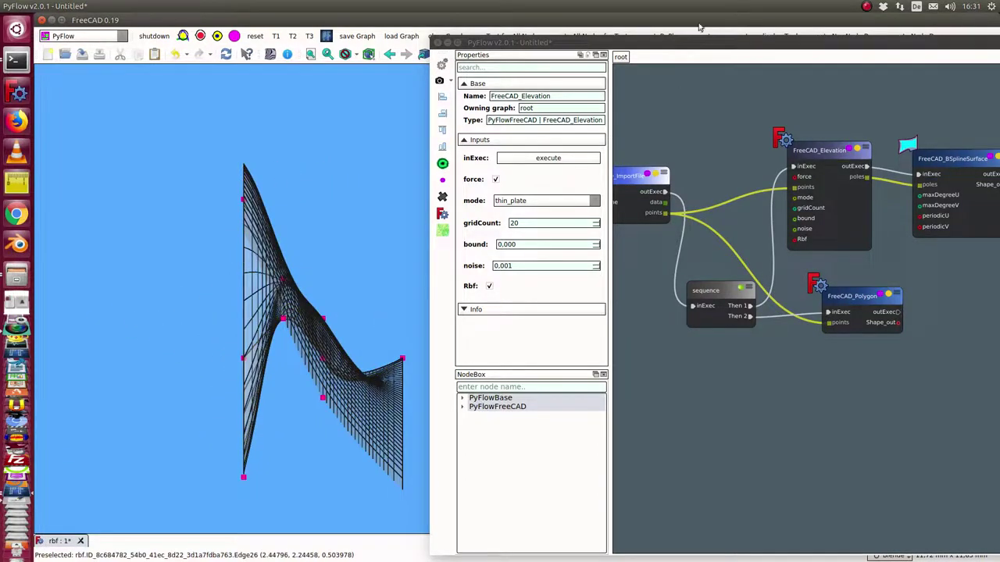
Maximize the PyFlow window to review the whole graph from FreeCAD_ImportFile to FreeCAD_UVGrid, and restore it beside the 3D view
drag(729, 39, 494, 19)
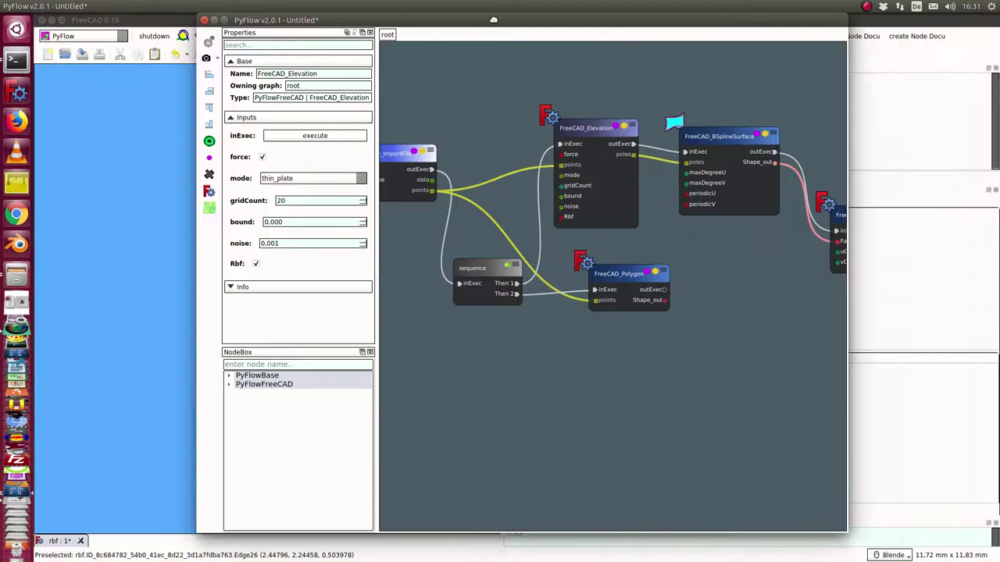
double_click(647, 25)
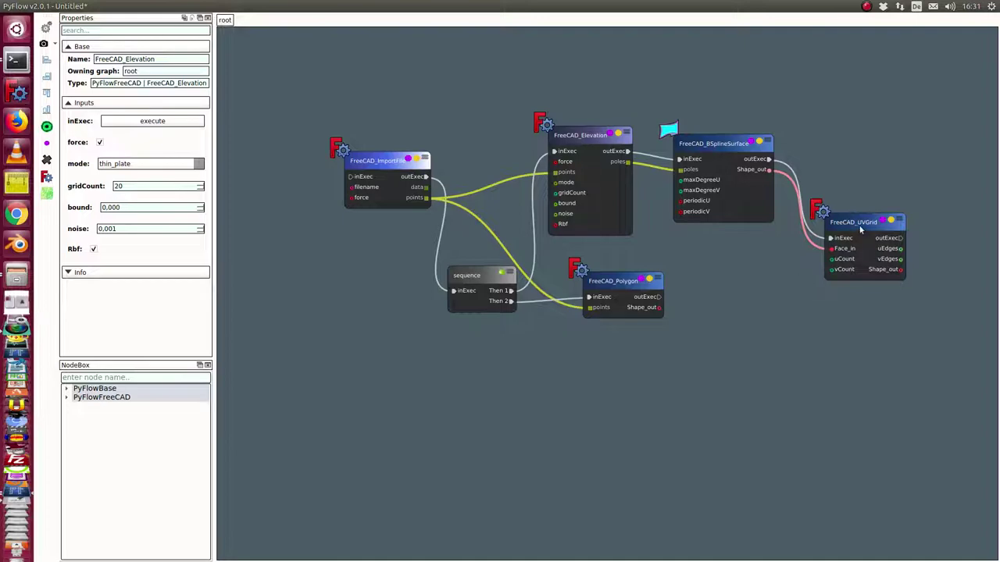
drag(615, 6, 867, 79)
Show the geometry info of a middle UV grid curve and of the B-spline surface, and view its pole grid from another angle
middle_drag(402, 273, 200, 363)
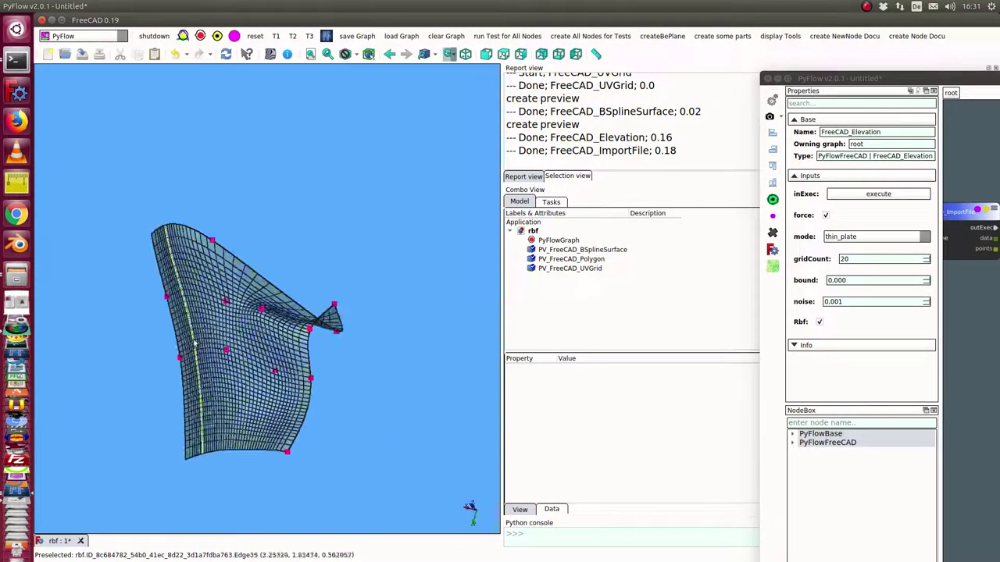
click(232, 330)
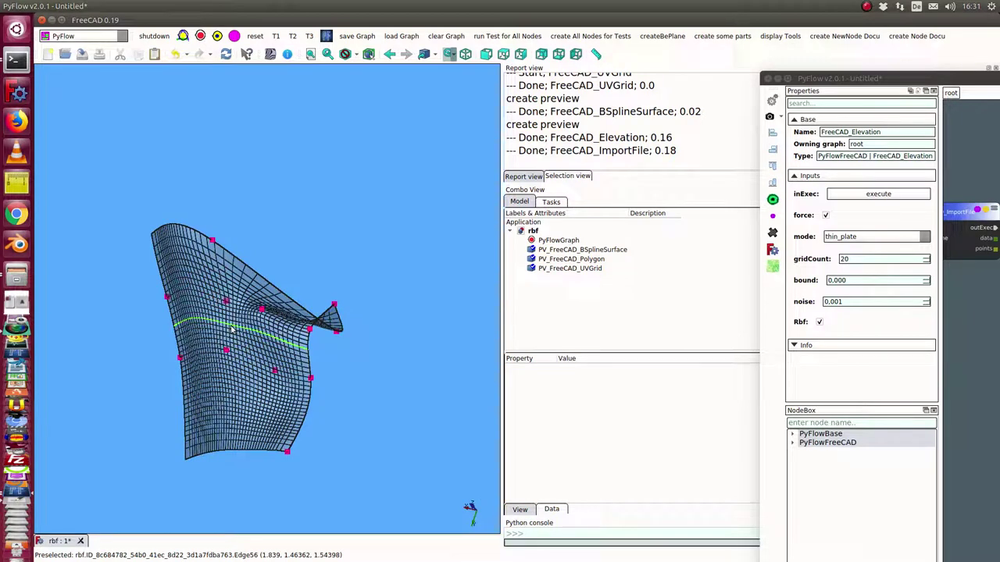
click(288, 53)
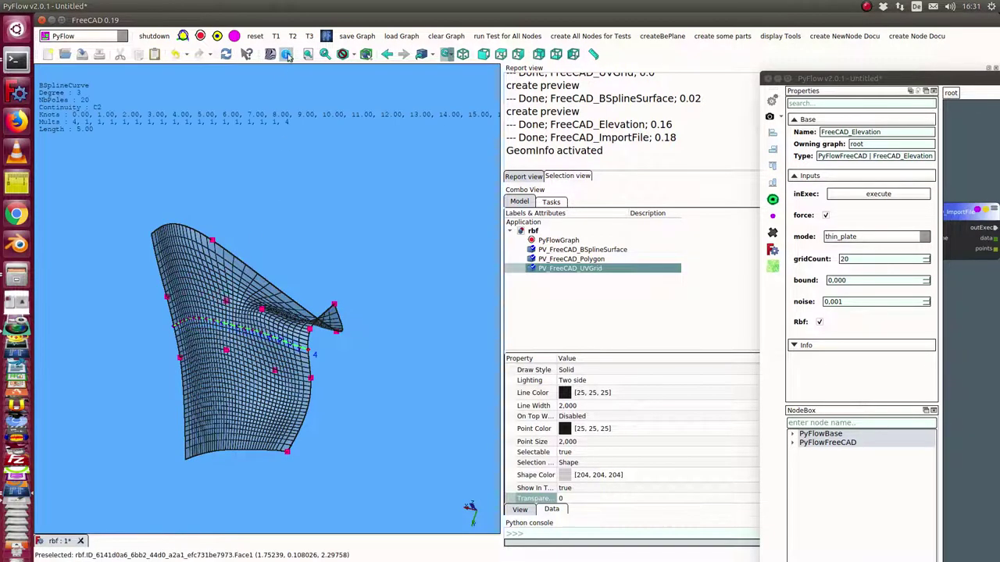
click(234, 267)
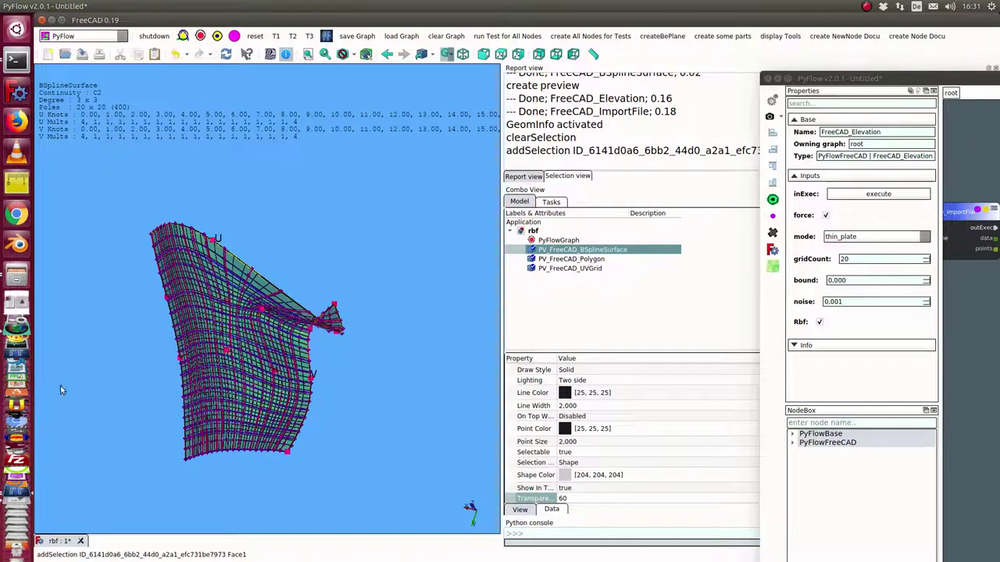
middle_drag(60, 386, 128, 434)
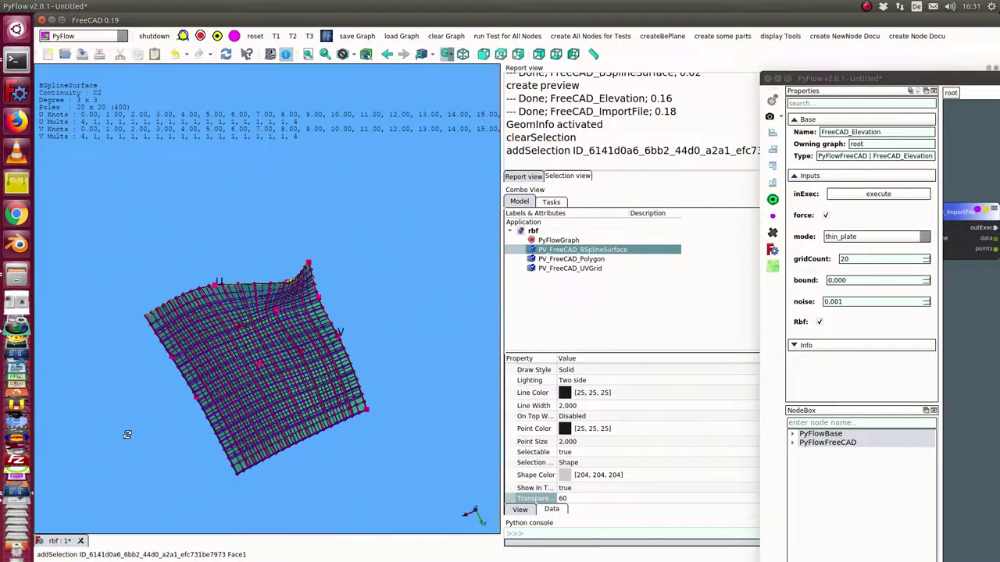